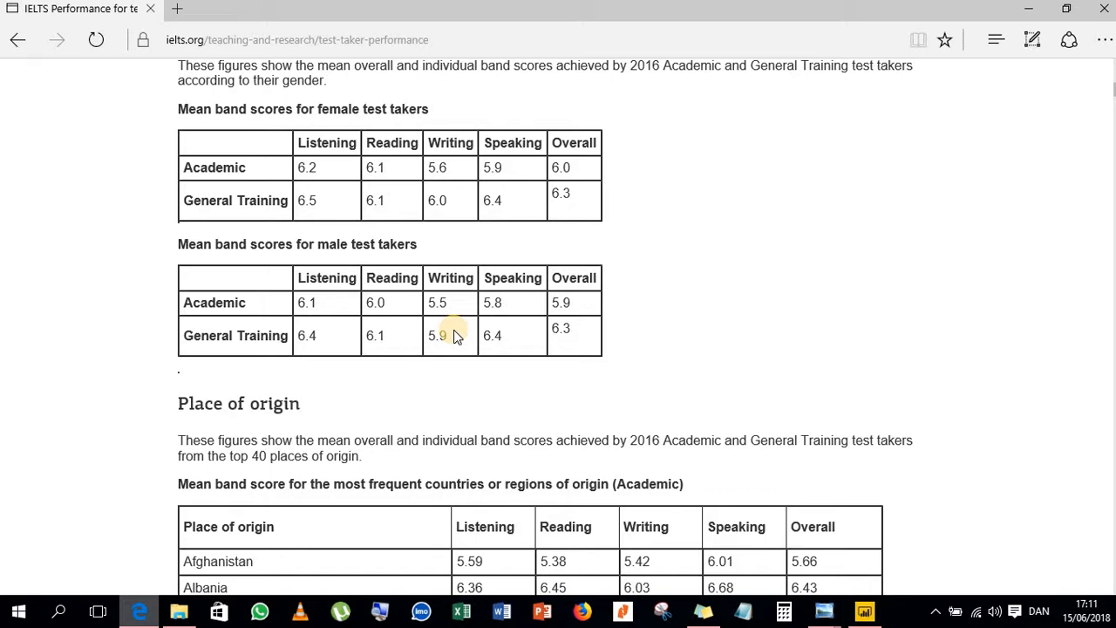
# Step: Look over the gender band score tables on the IELTS page and switch to the IELTS_new relationship diagram in Power BI Desktop
pyautogui.scroll(-1, 454, 336)
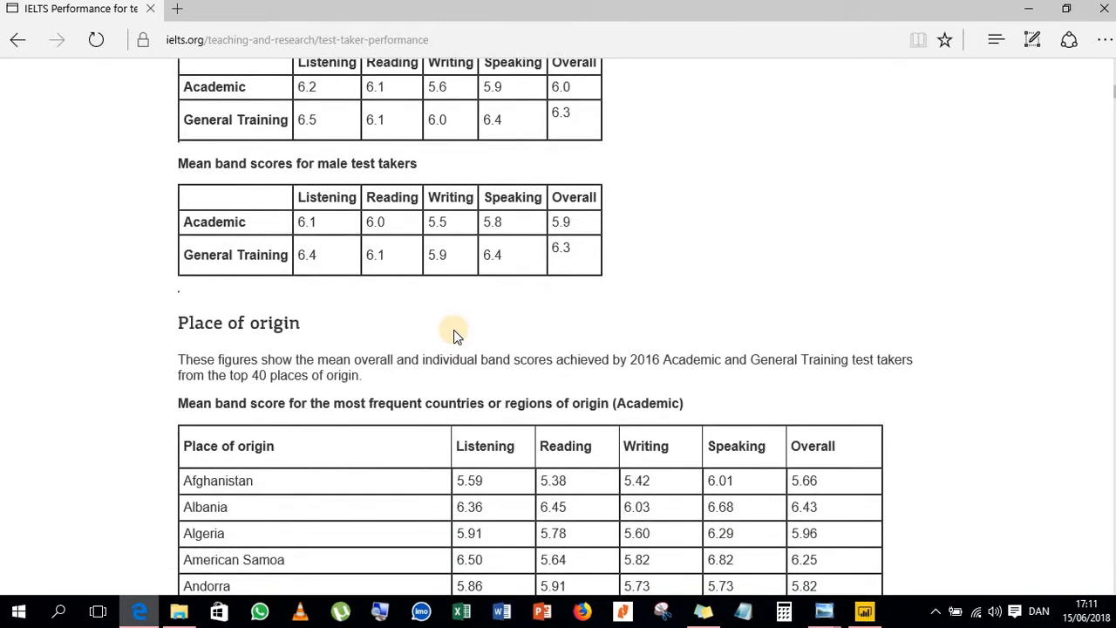
pyautogui.scroll(1, 455, 336)
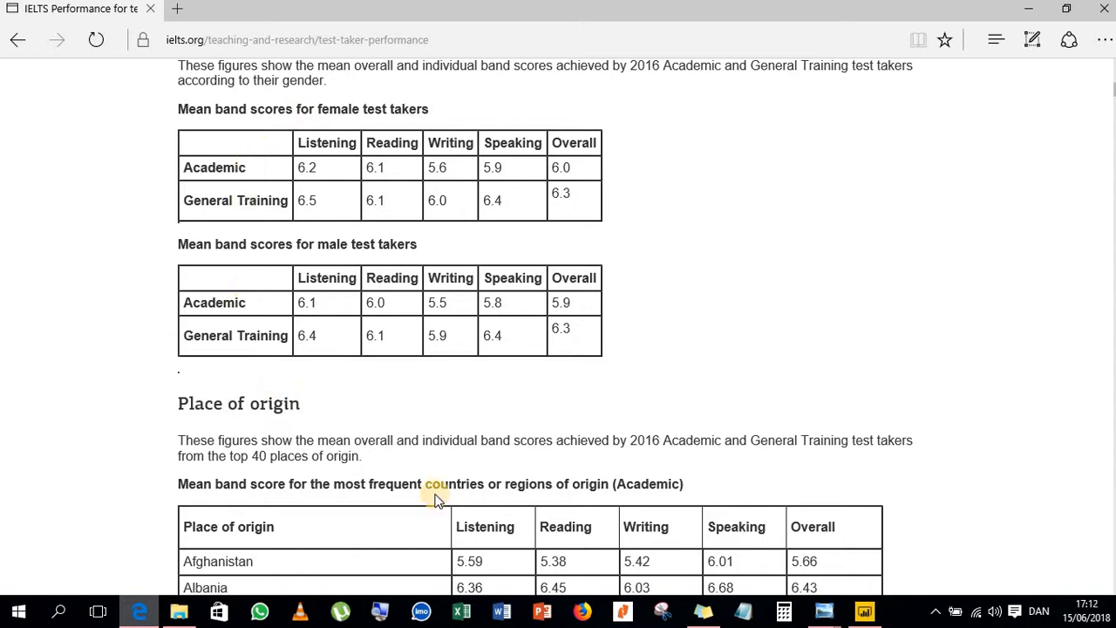
pyautogui.click(864, 612)
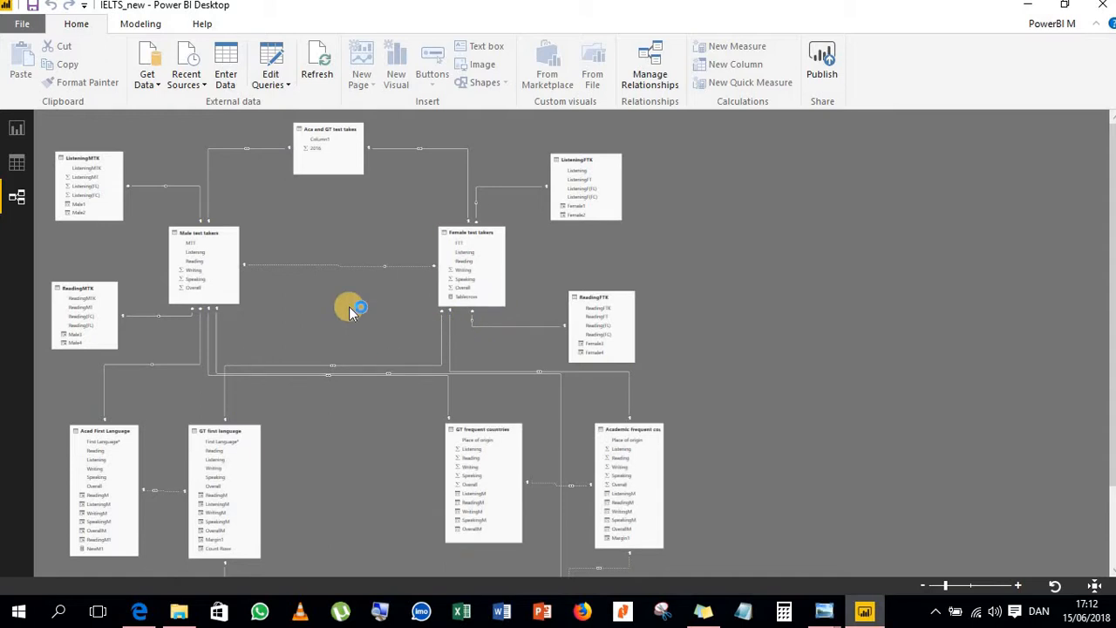
pyautogui.press('super+plus')
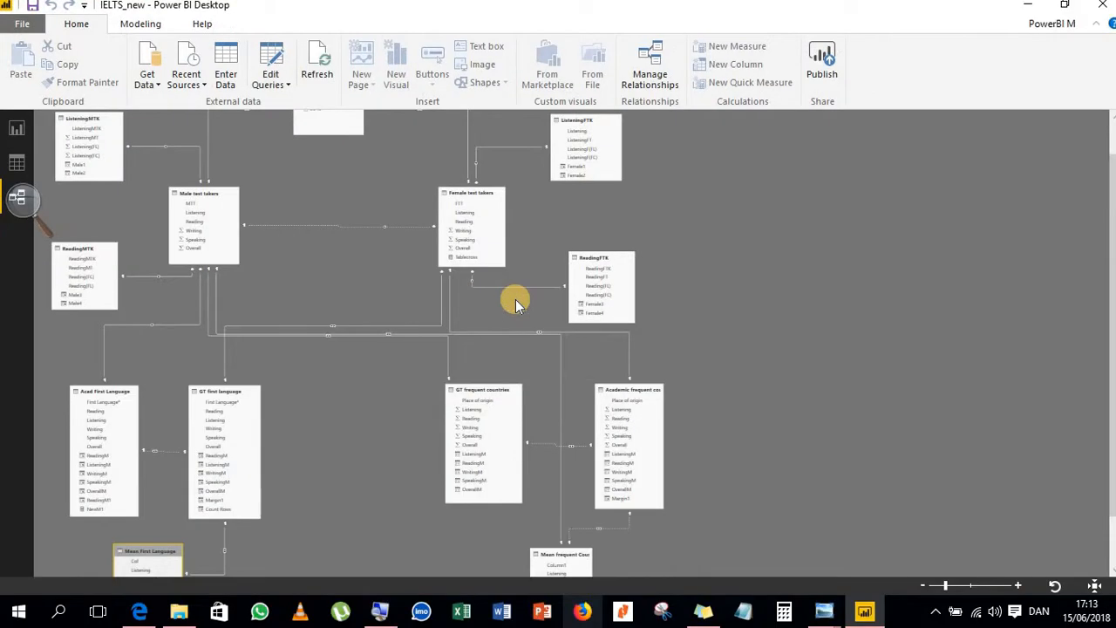
# Step: View the data of the ListeningFTK and ListeningMTK tables
pyautogui.click(17, 162)
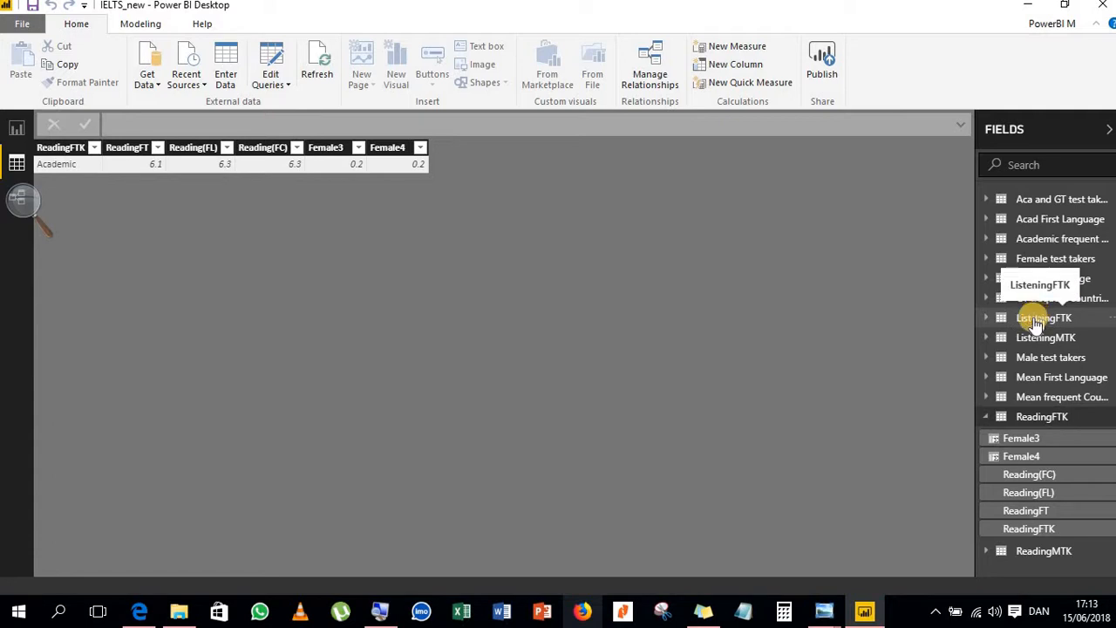
pyautogui.click(988, 323)
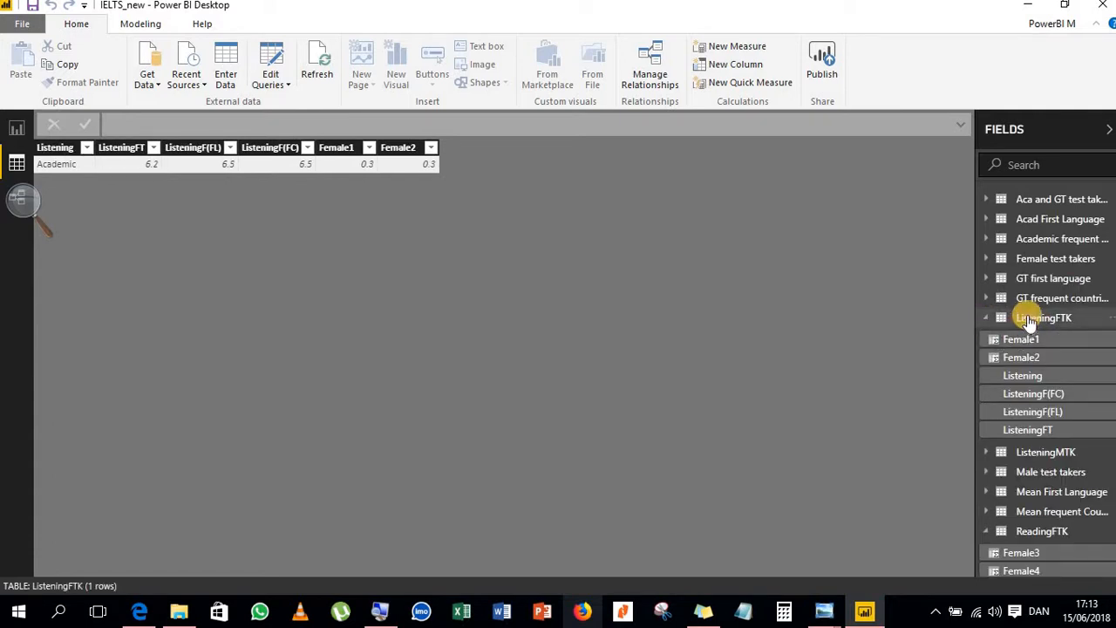
pyautogui.scroll(-1, 1002, 498)
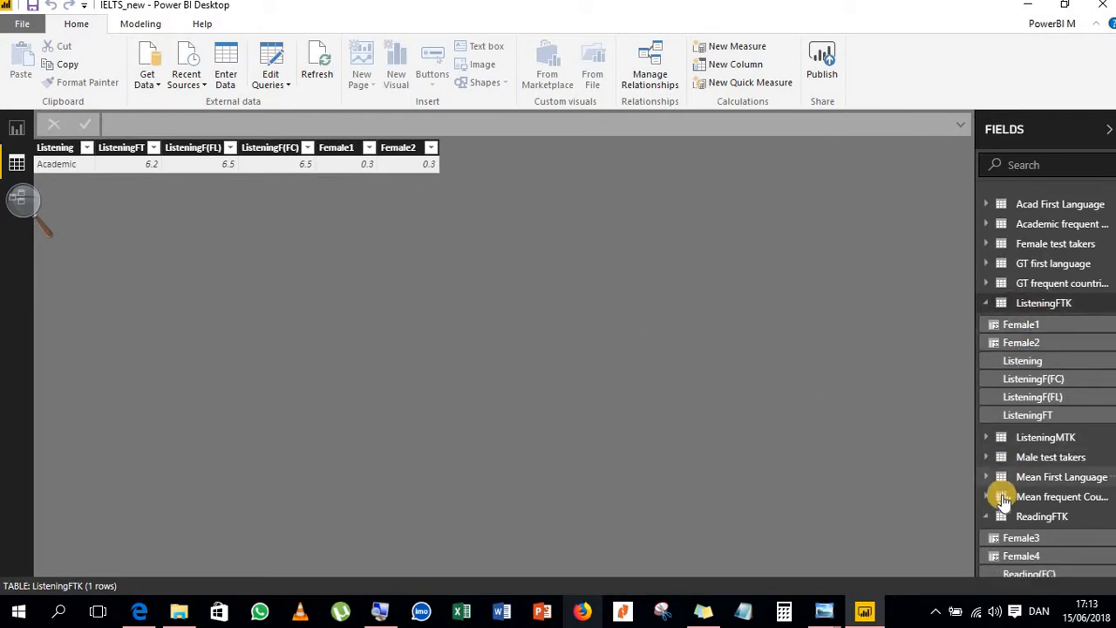
pyautogui.scroll(-3, 1003, 499)
pyautogui.click(1018, 354)
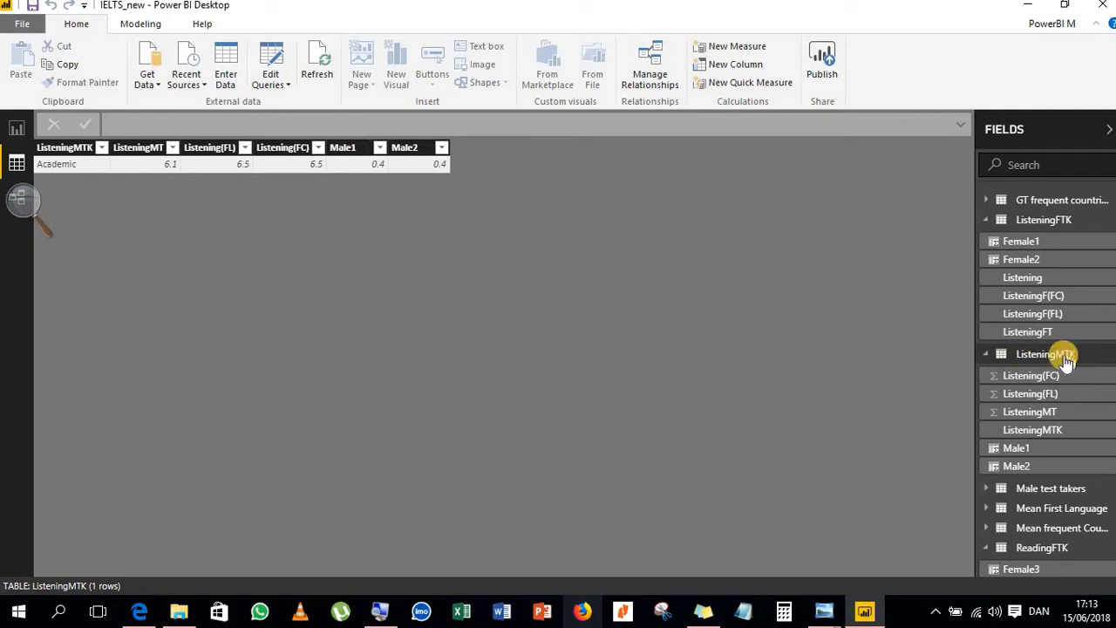
pyautogui.scroll(3, 1064, 356)
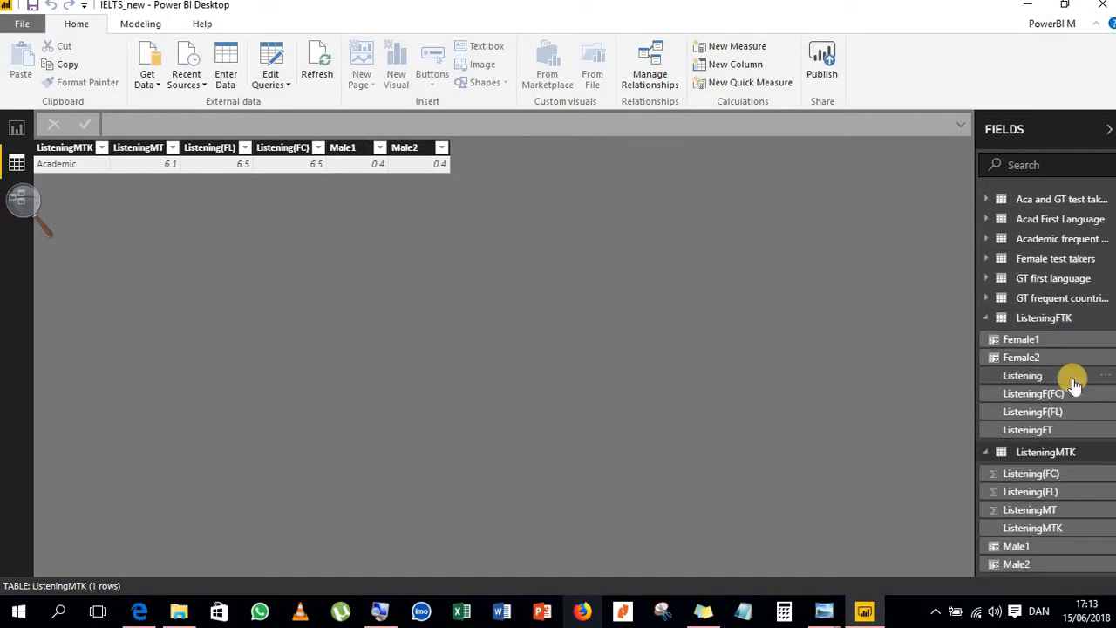
# Step: Review the Margin1 column and its IF formula in the Academic frequent countries table and delete that column
pyautogui.click(1042, 238)
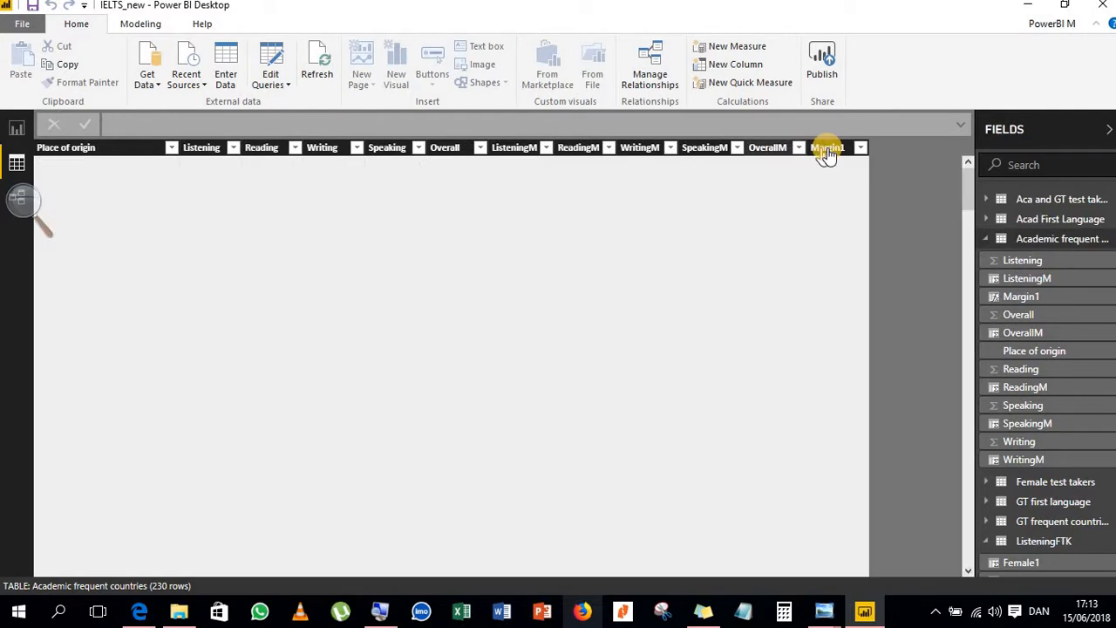
pyautogui.click(827, 150)
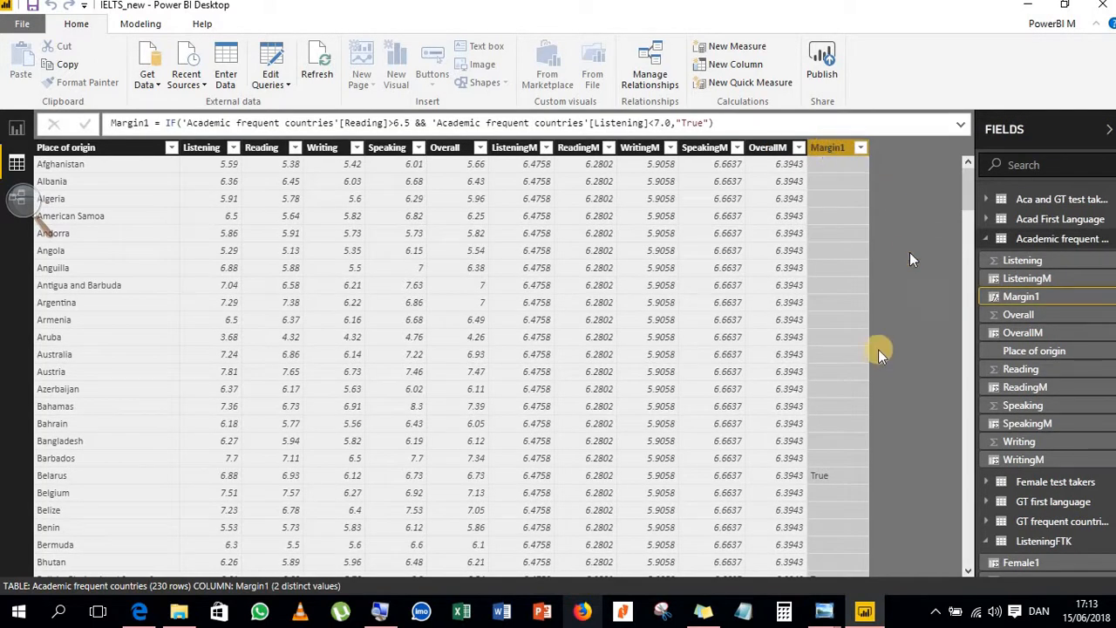
pyautogui.scroll(-3, 863, 380)
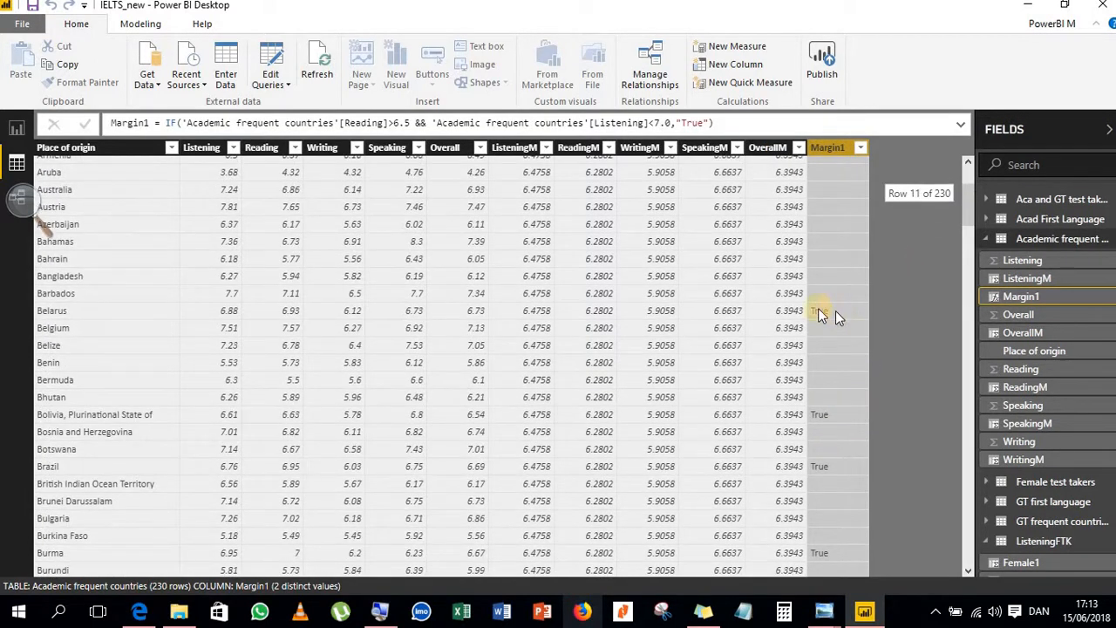
pyautogui.scroll(3, 747, 223)
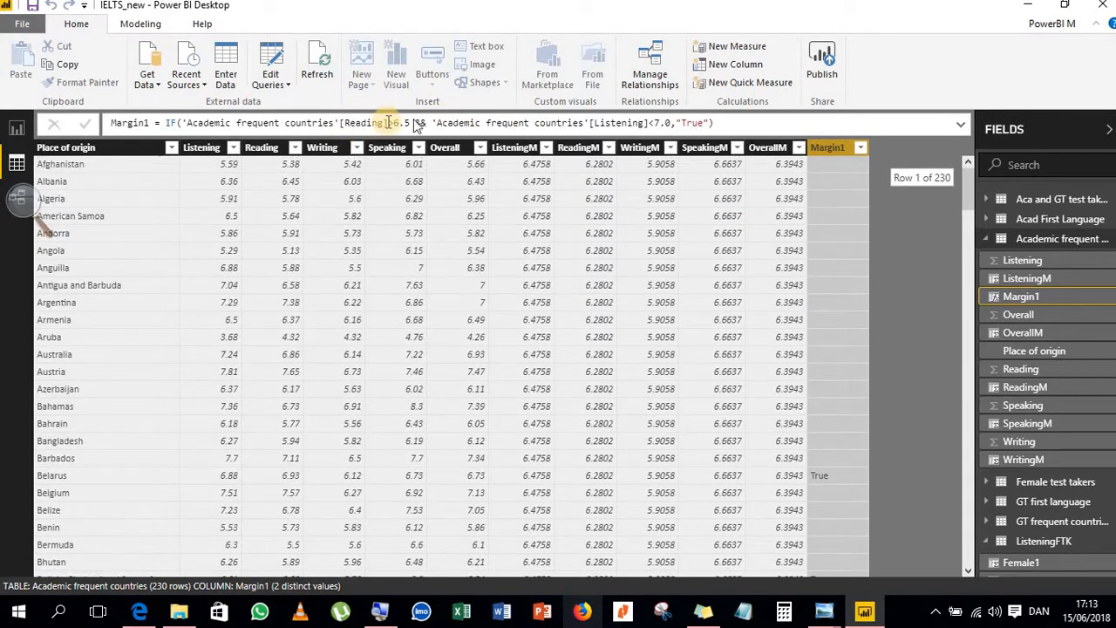
pyautogui.tripleClick(553, 122)
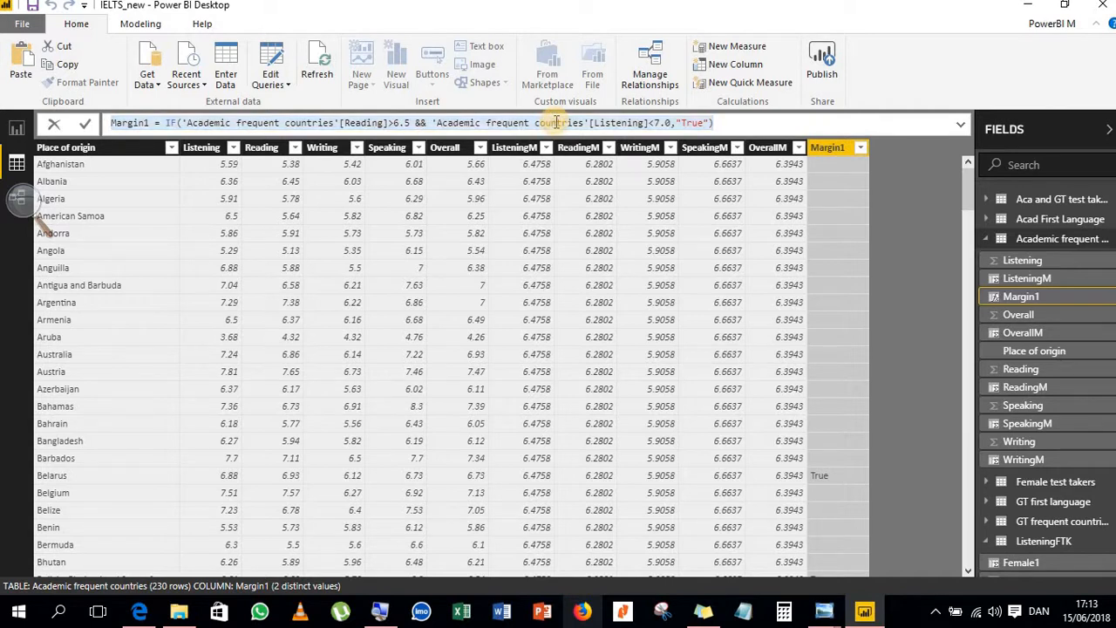
pyautogui.click(832, 156)
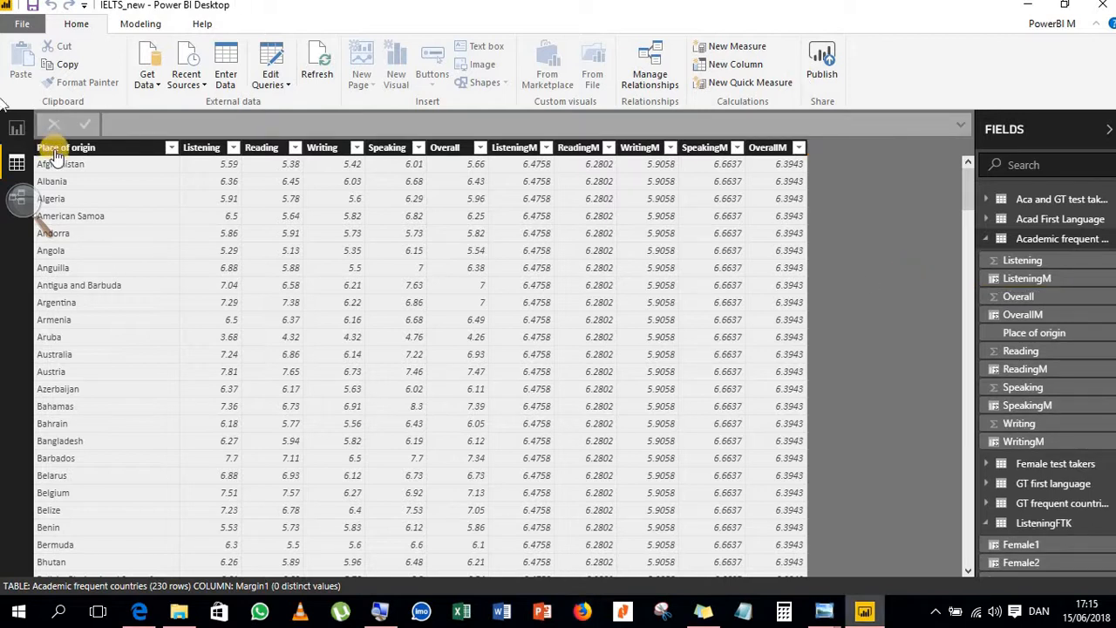
# Step: Add a calculated column named Margin1 to the Academic frequent countries table and begin its formula with an IF function
pyautogui.click(139, 24)
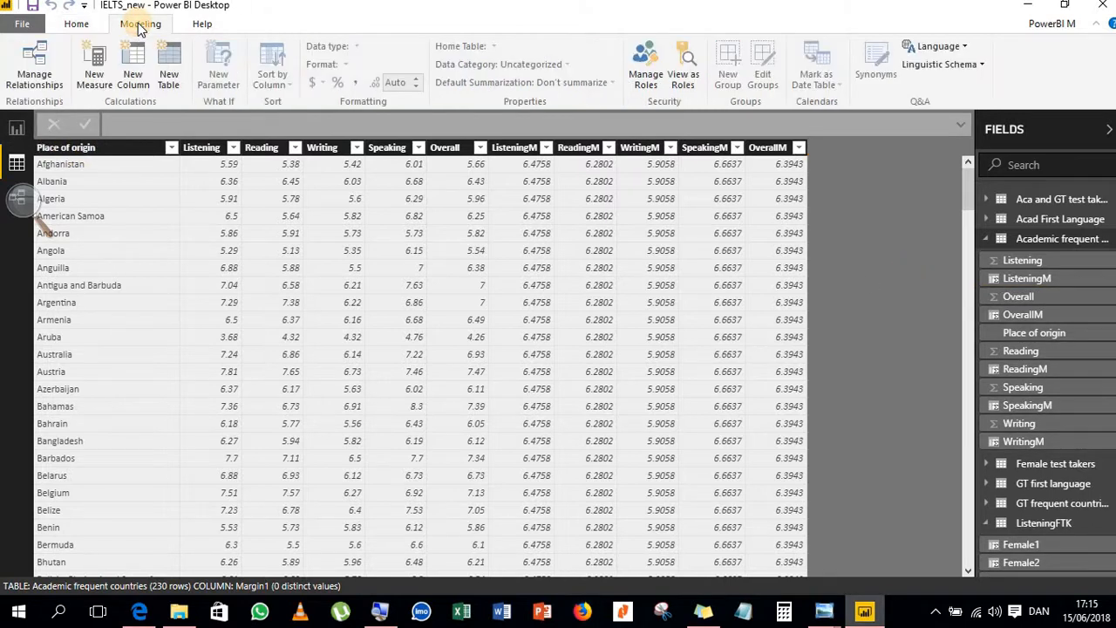
pyautogui.click(131, 71)
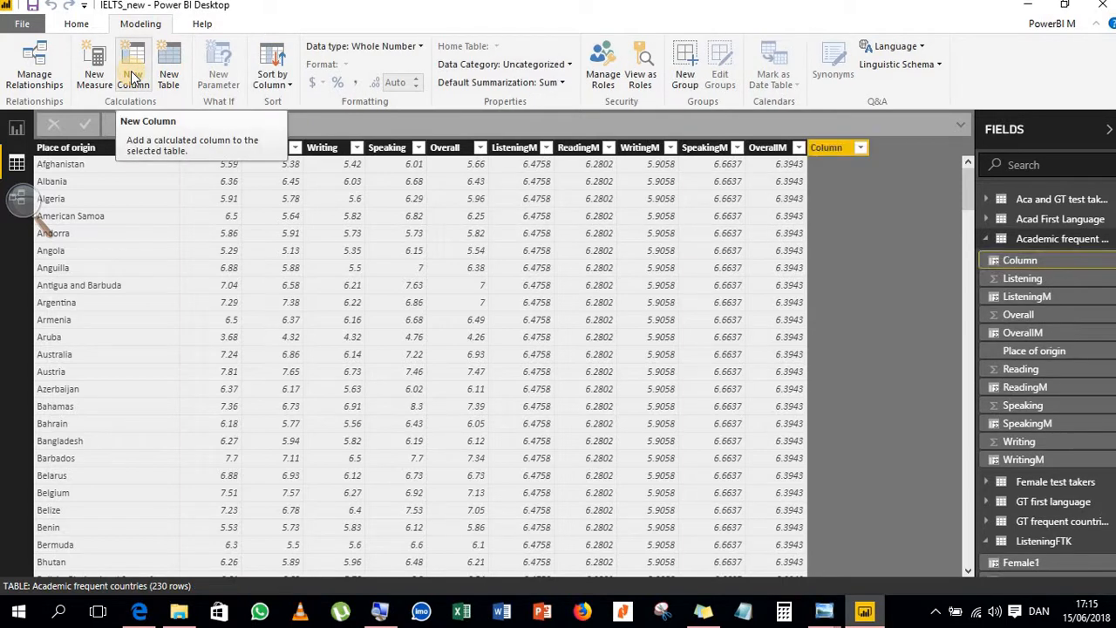
pyautogui.click(143, 122)
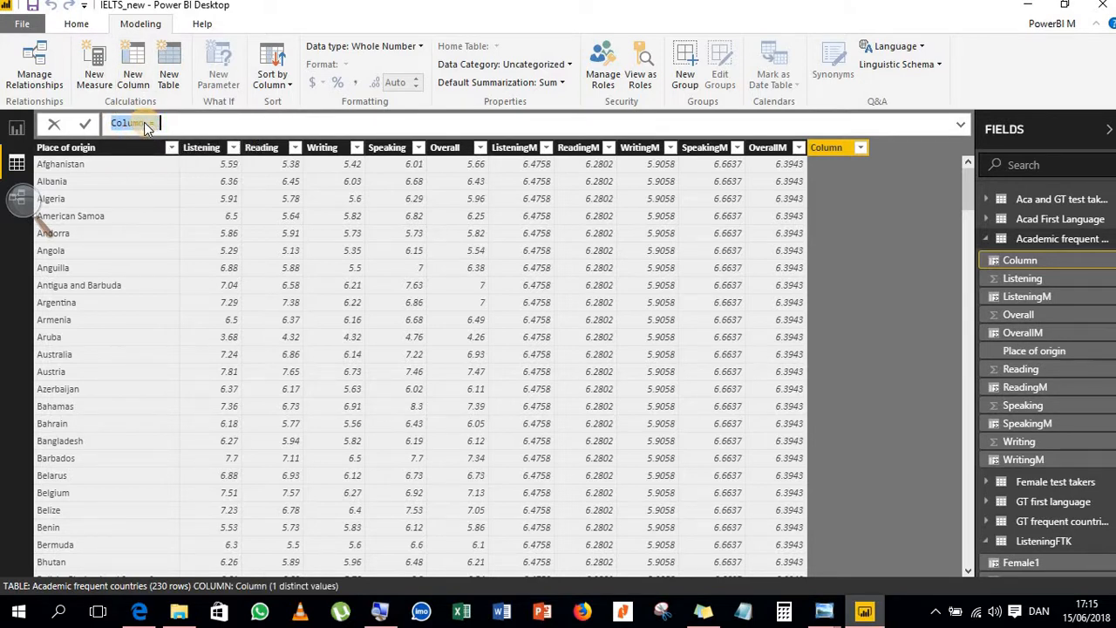
pyautogui.click(158, 124)
pyautogui.tripleClick(155, 125)
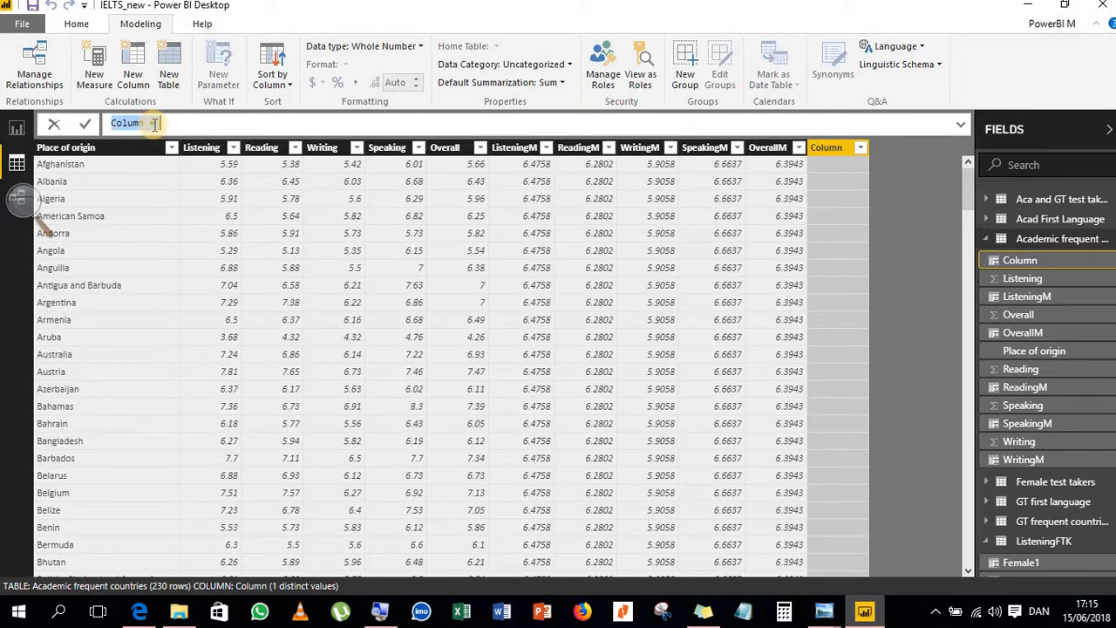
pyautogui.write('Margi')
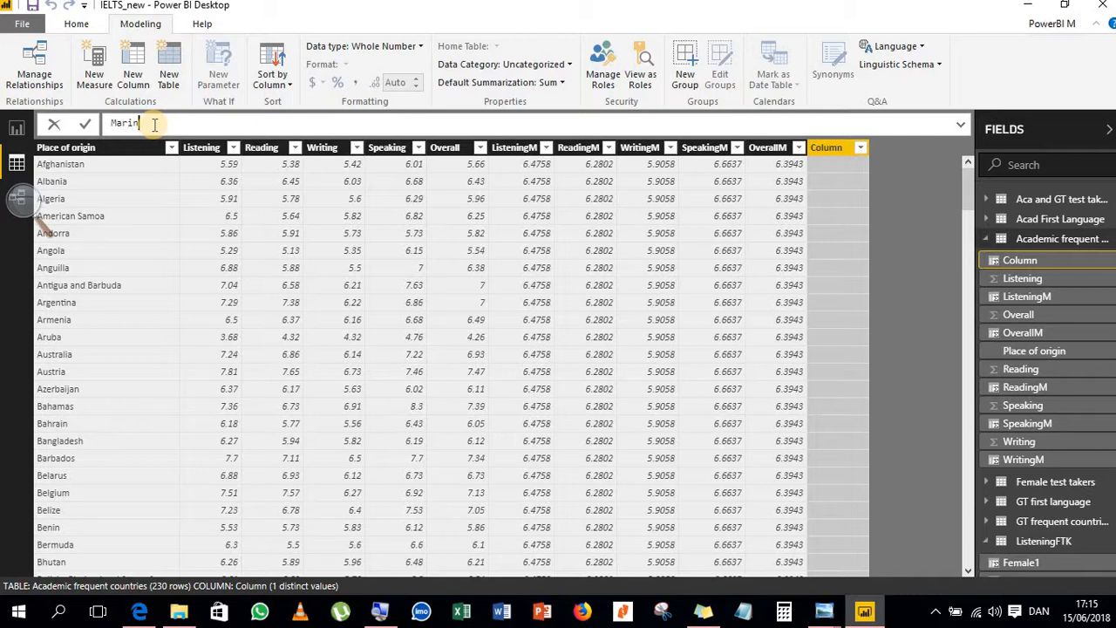
pyautogui.write('n1 = IF')
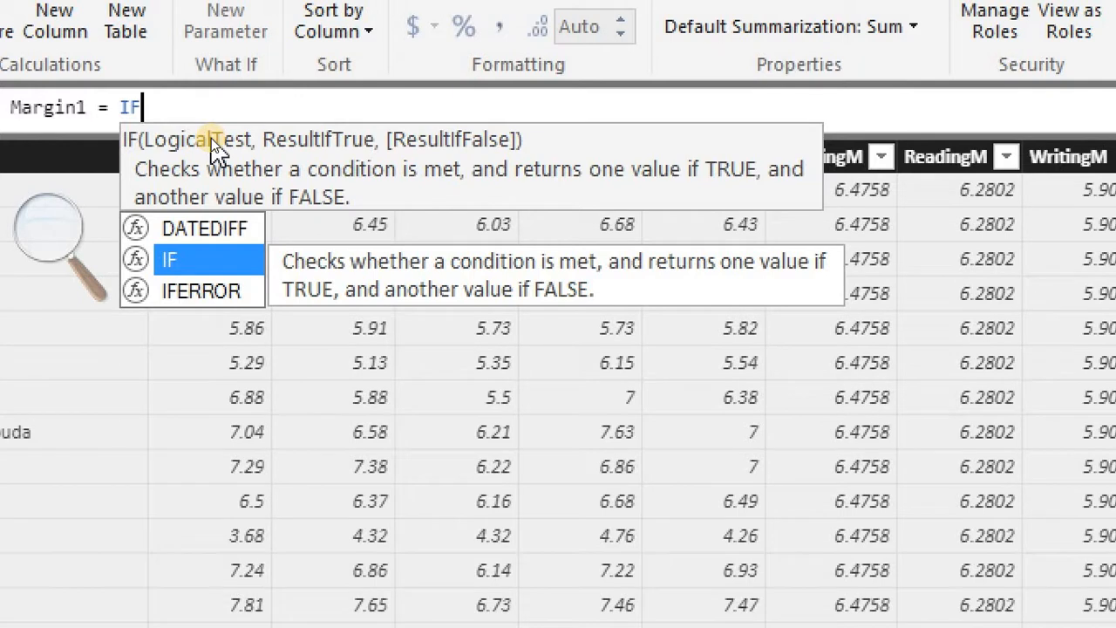
pyautogui.write('(')
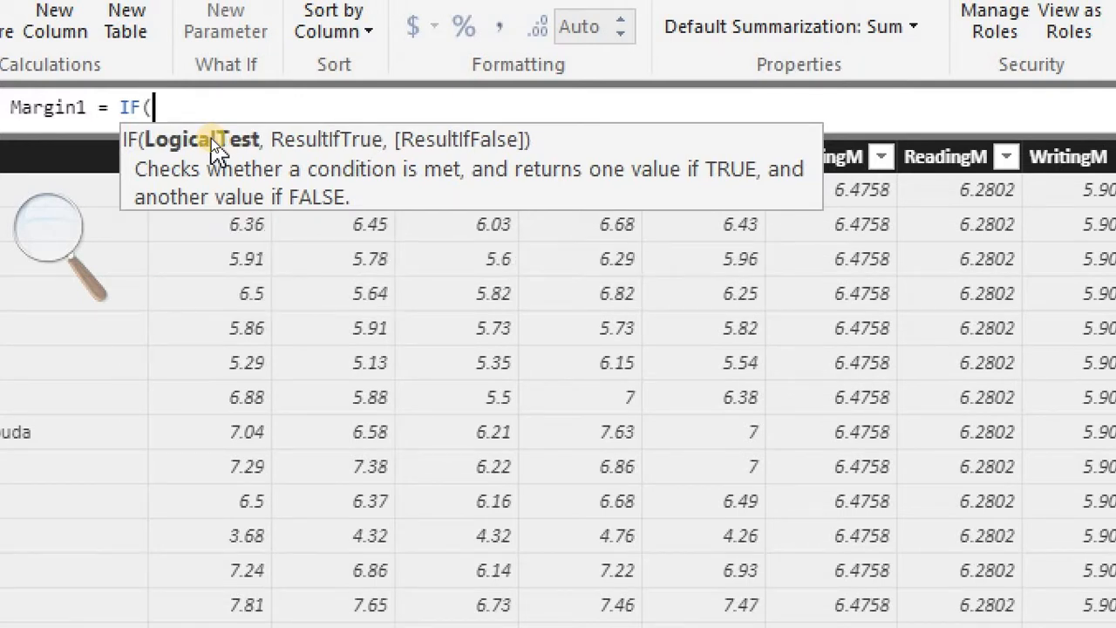
# Step: Enter 'Academic frequent countries'[Reading]>6.5 as the first condition of the IF formula
pyautogui.write("'Aca")
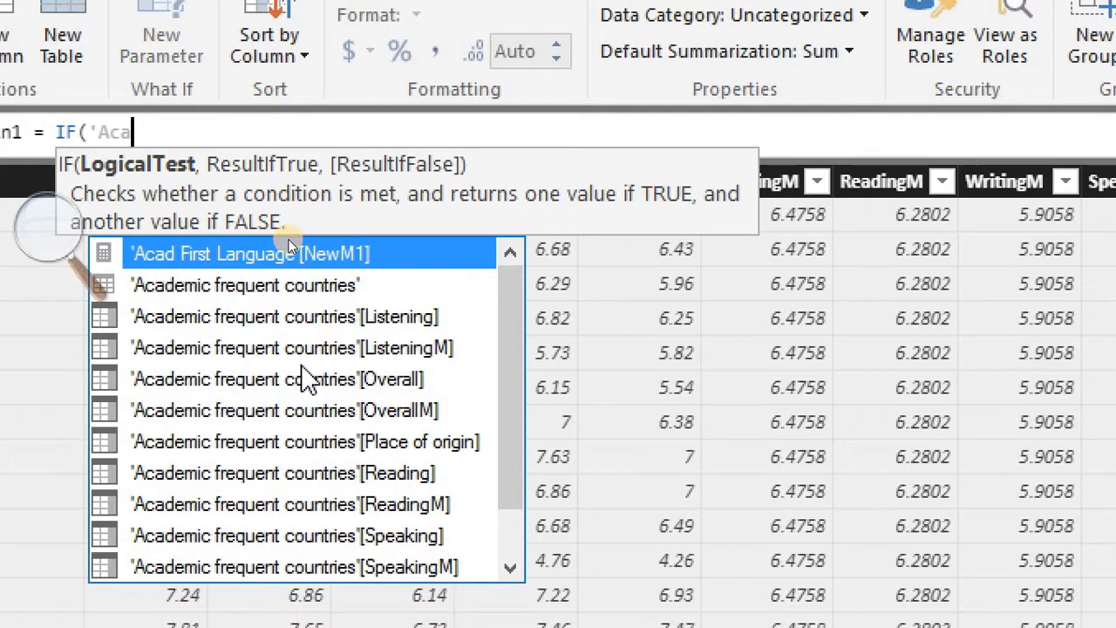
pyautogui.doubleClick(341, 469)
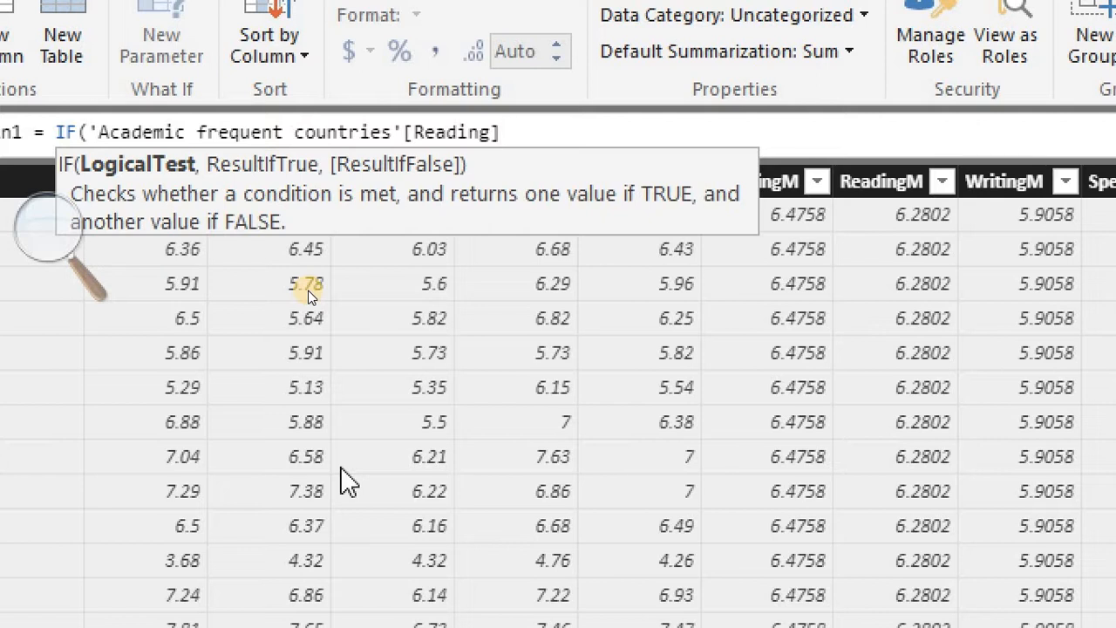
pyautogui.write('>6.5')
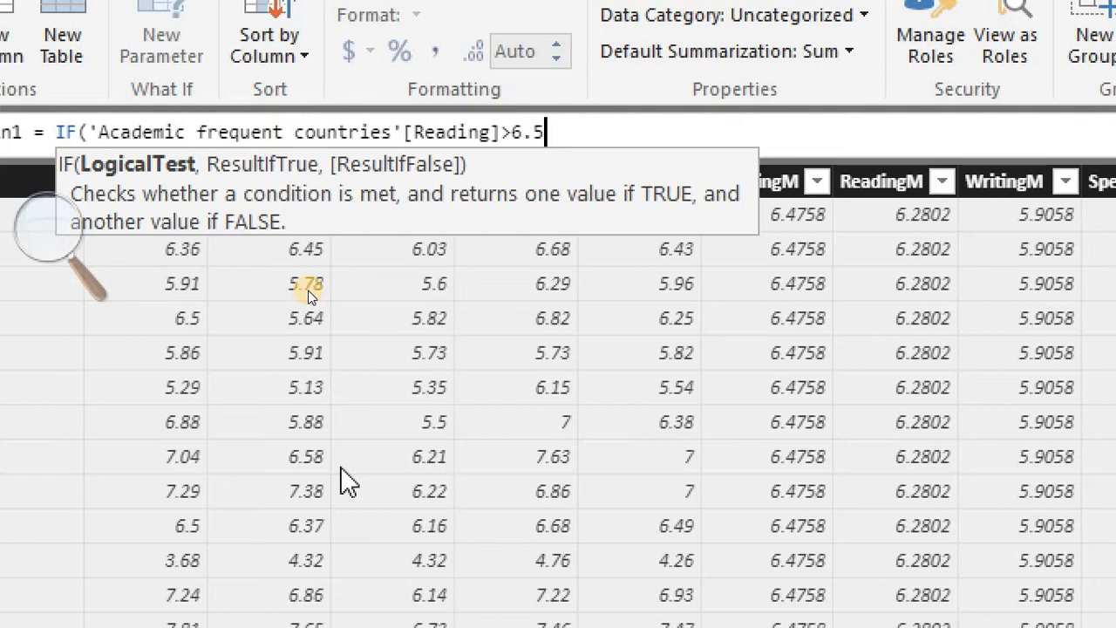
# Step: Add the second condition && 'Academic frequent countries'[Listening]<7.0 to the logical test and end it with a comma
pyautogui.write('&&')
pyautogui.press('Left')
pyautogui.press('Left')
pyautogui.press('Right')
pyautogui.press('Right')
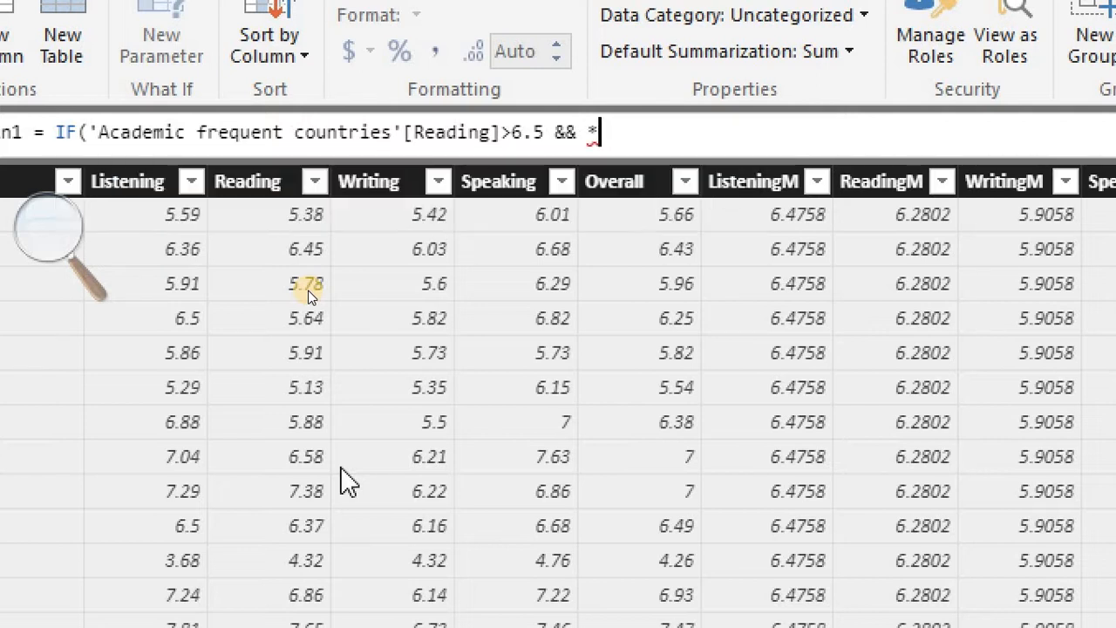
pyautogui.write("'")
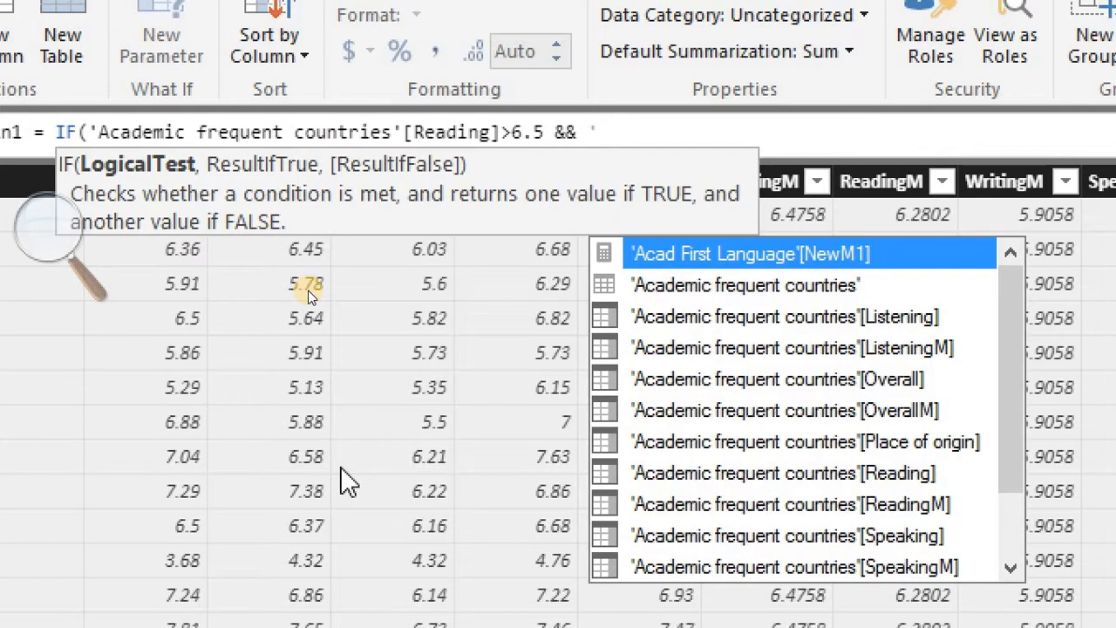
pyautogui.doubleClick(844, 316)
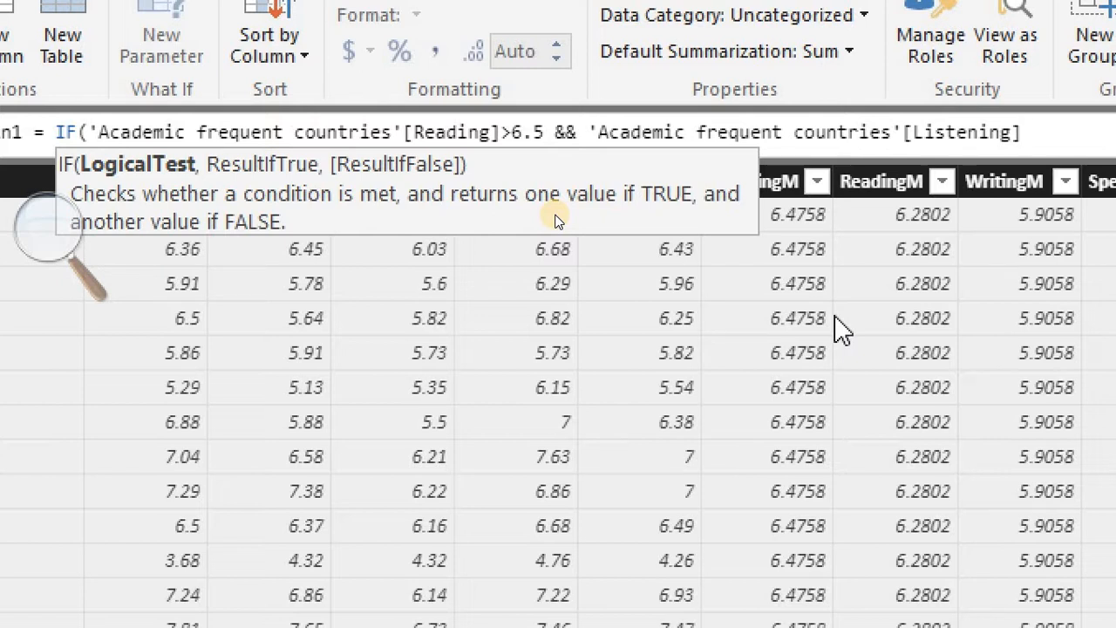
pyautogui.write('<7.9')
pyautogui.press('BackSpace')
pyautogui.write('0,')
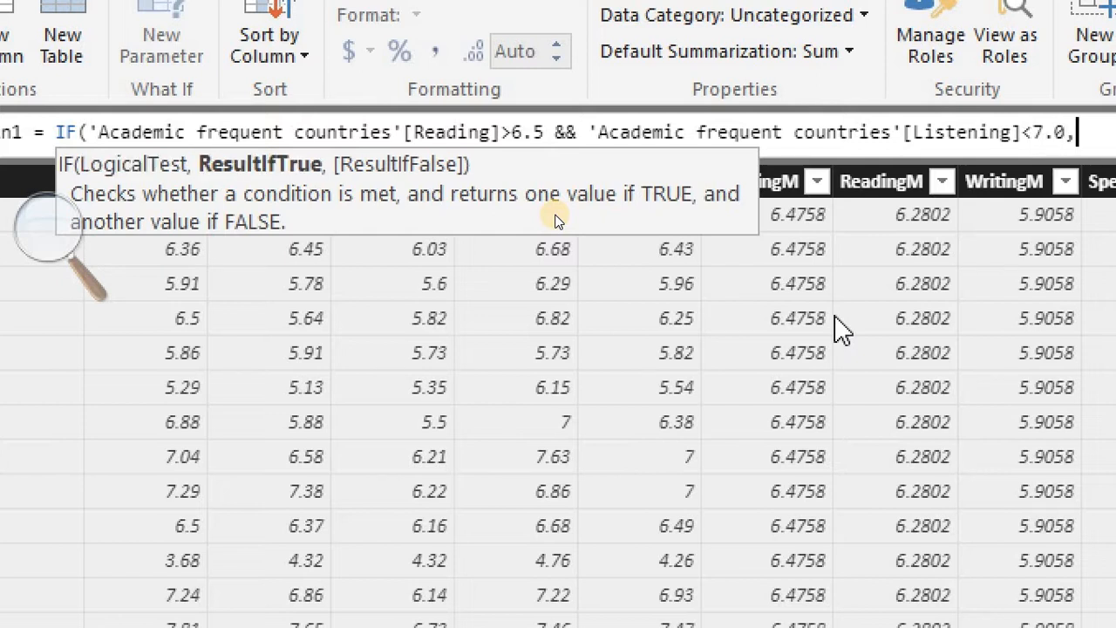
# Step: Enter "True" as the value returned when both conditions are met and close the IF function's parenthesis
pyautogui.write('"Tru')
pyautogui.write('e"')
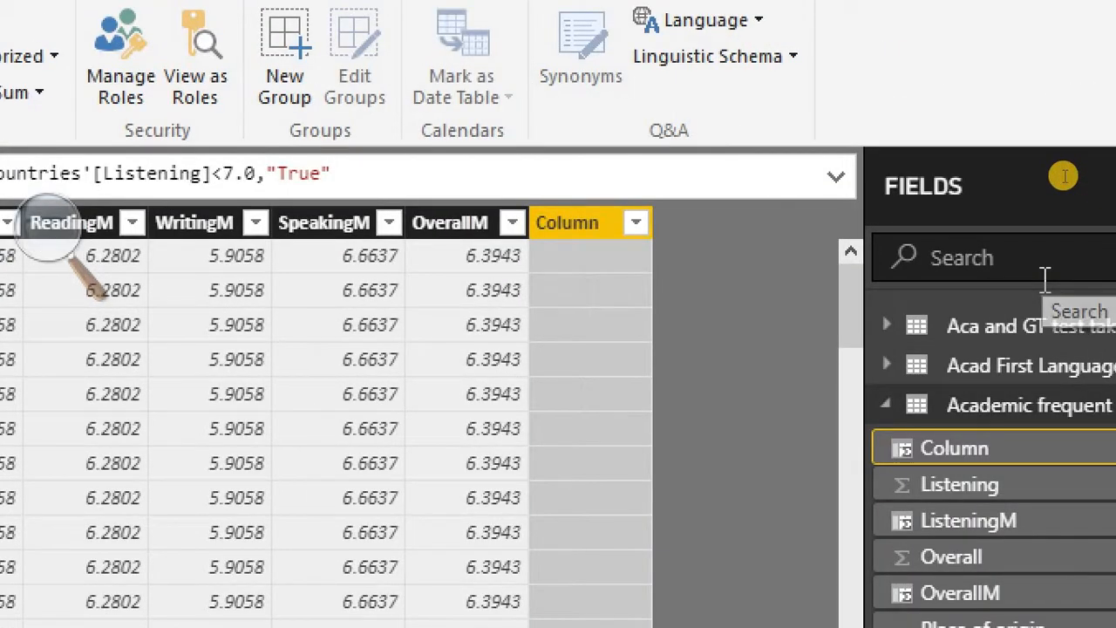
pyautogui.write(')')
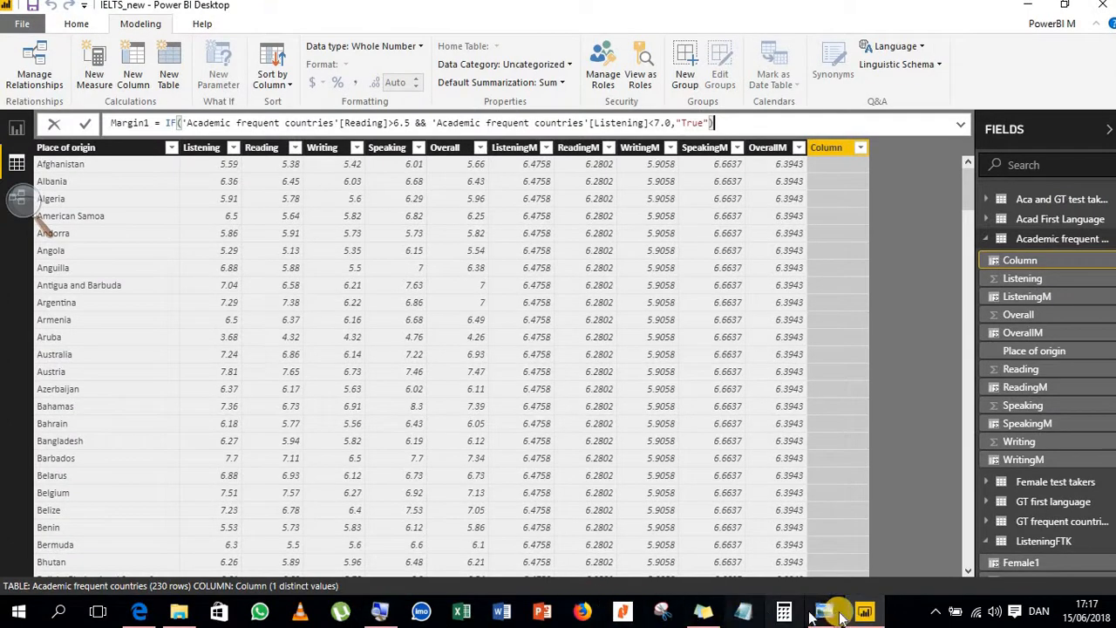
# Step: Switch to Windows Photo Viewer and show image 3, the 2016 Academic and General diagram
pyautogui.moveTo(824, 613)
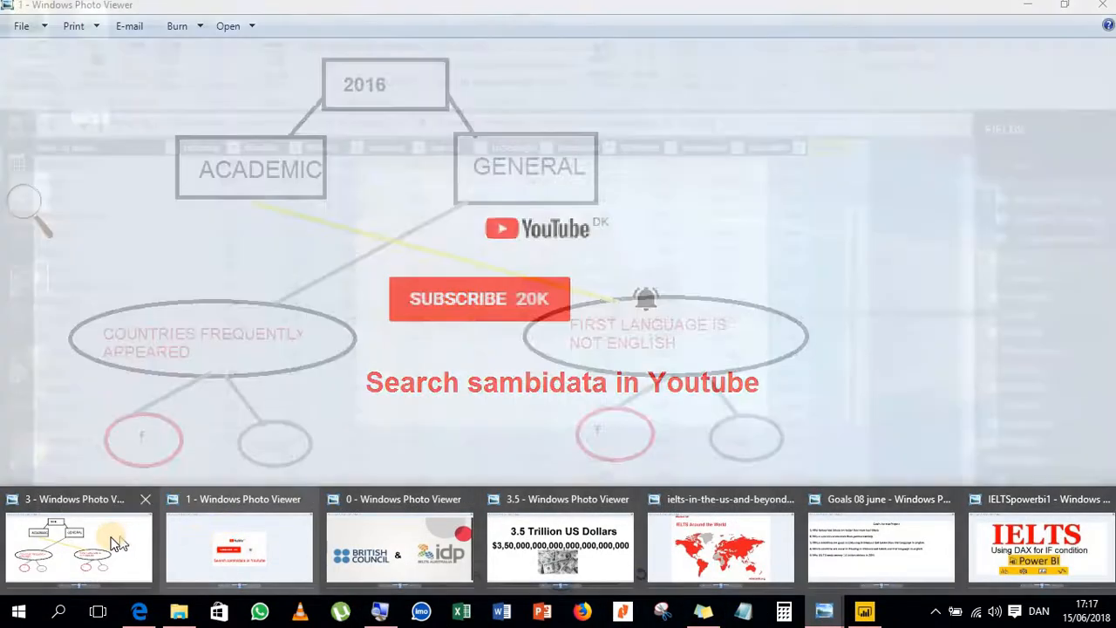
pyautogui.click(118, 542)
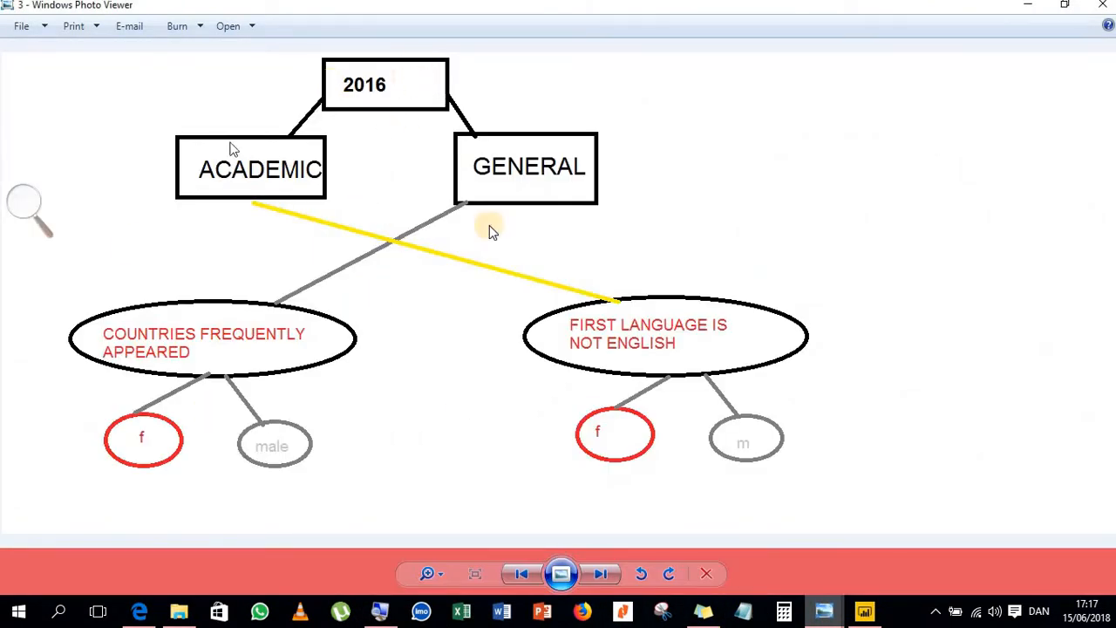